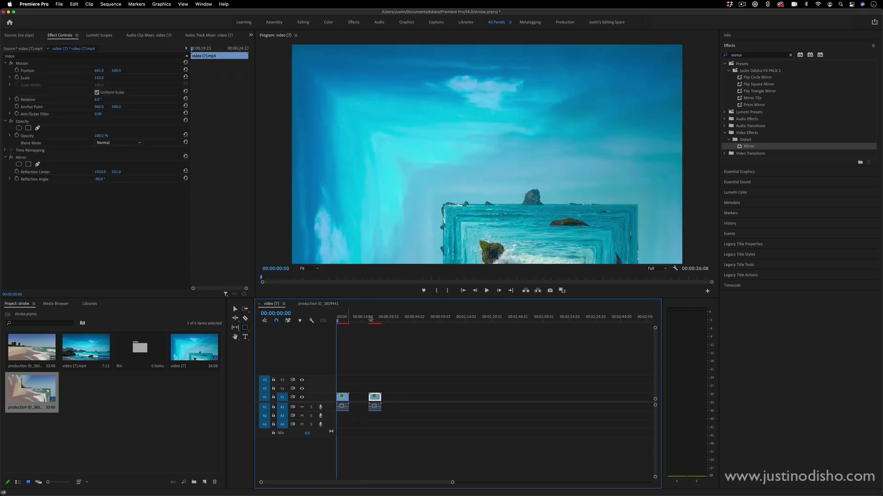
- Jump to a later frame of the ocean sequence and play the beach clip to preview it
left_click(376, 320)
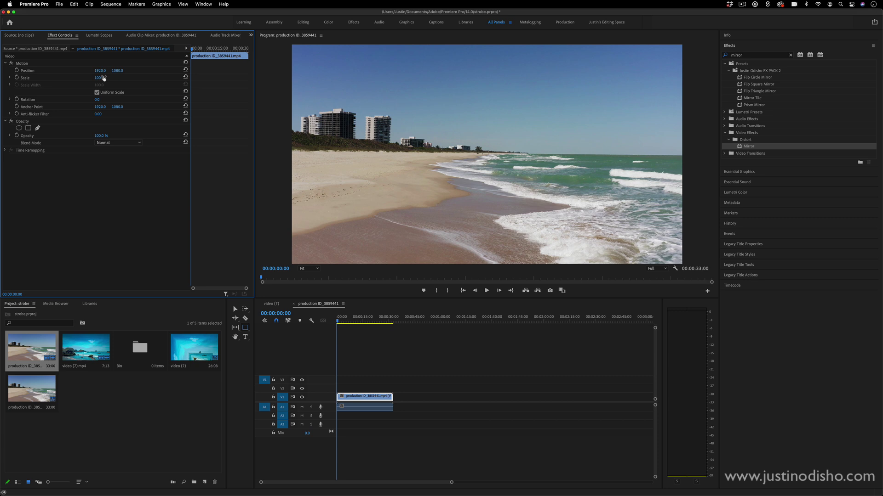
key("space")
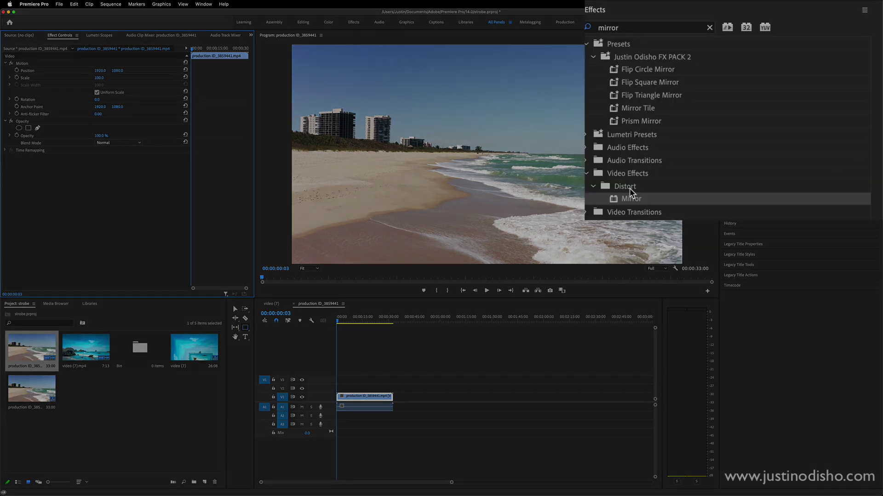
- Apply Mirror to the beach clip and shift its Reflection Center X left to about 1958
left_click_drag(748, 146, 485, 207)
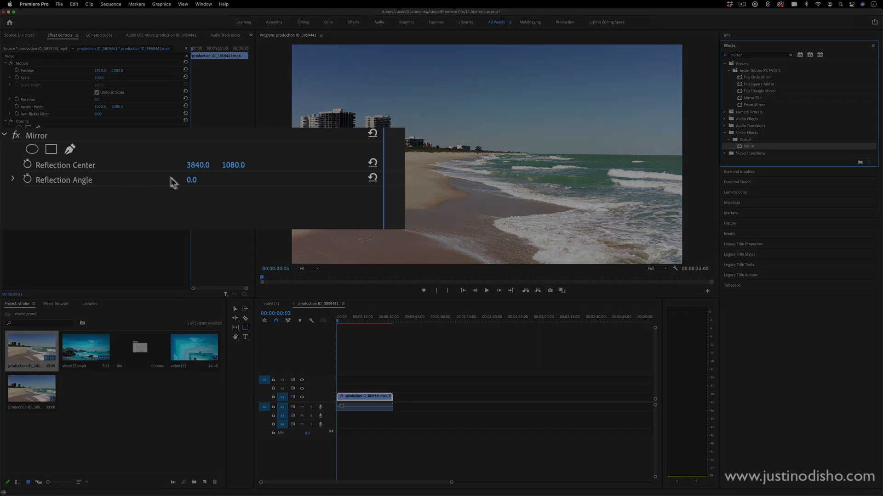
left_click_drag(204, 168, 119, 168)
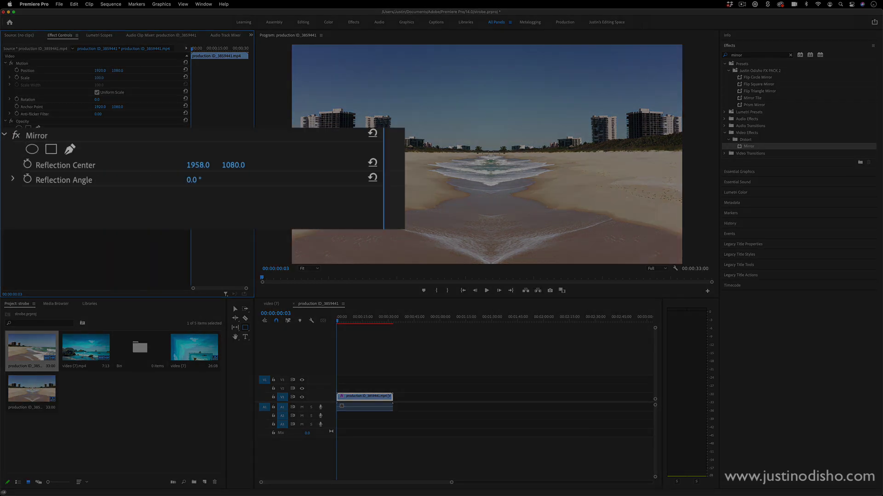
- Set the Mirror's Reflection Angle to 45° and move Reflection Center X right to about 2866
left_click_drag(98, 179, 109, 179)
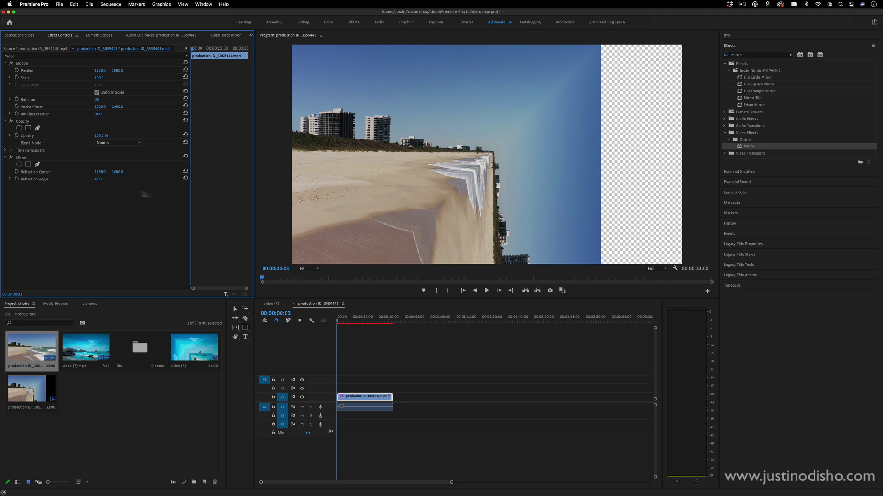
left_click_drag(98, 172, 185, 171)
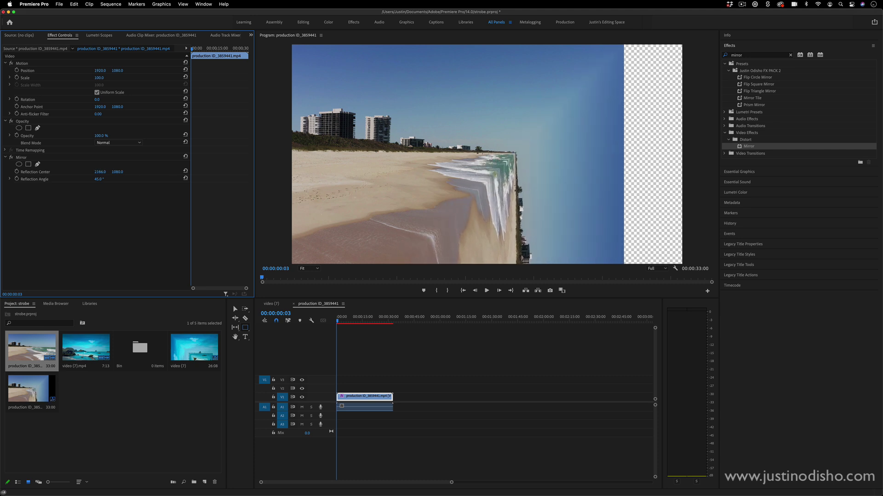
left_click_drag(99, 172, 420, 172)
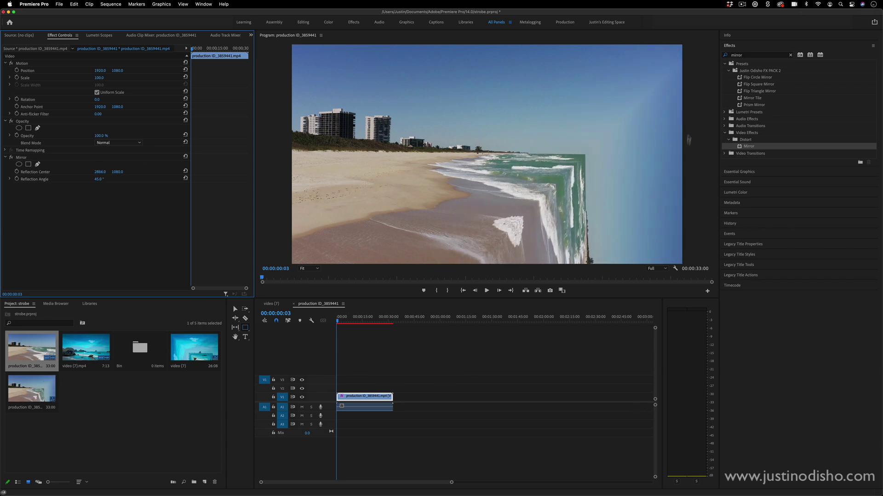
- Drag the Mirror centre right in the Program monitor, then play from 00:00:06:14 to check the edge
left_click(26, 157)
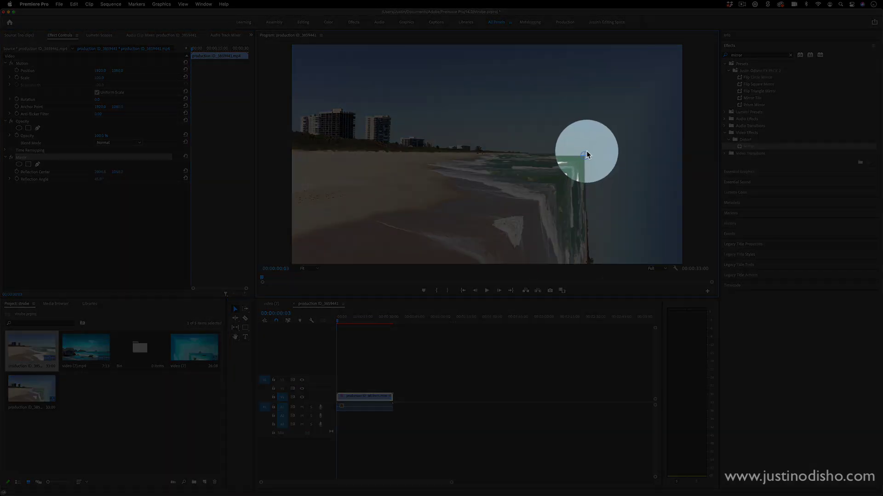
left_click_drag(586, 154, 640, 152)
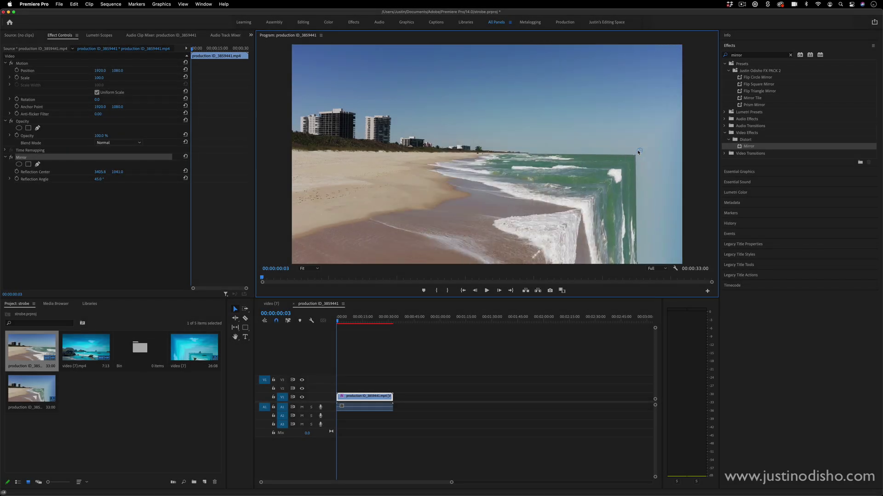
left_click(349, 320)
key("space")
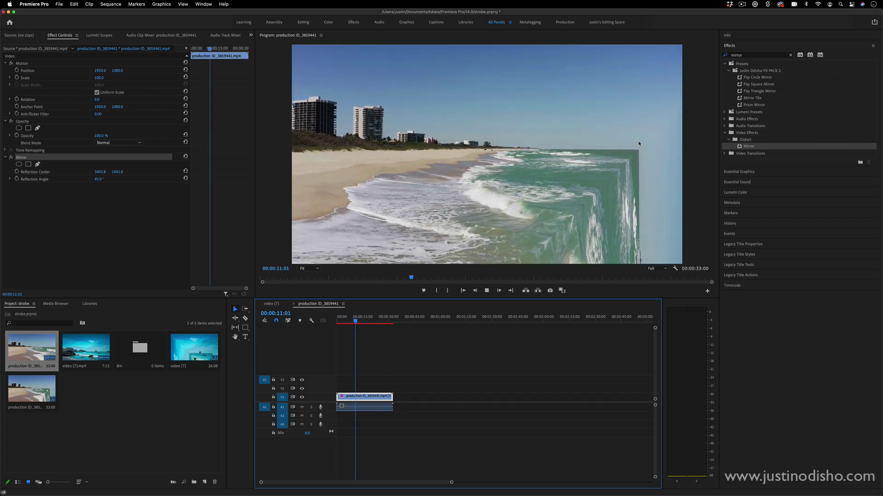
key("space")
- Add a second Mirror to the beach clip and move its centre to the frame's lower left
left_click_drag(749, 148, 159, 210)
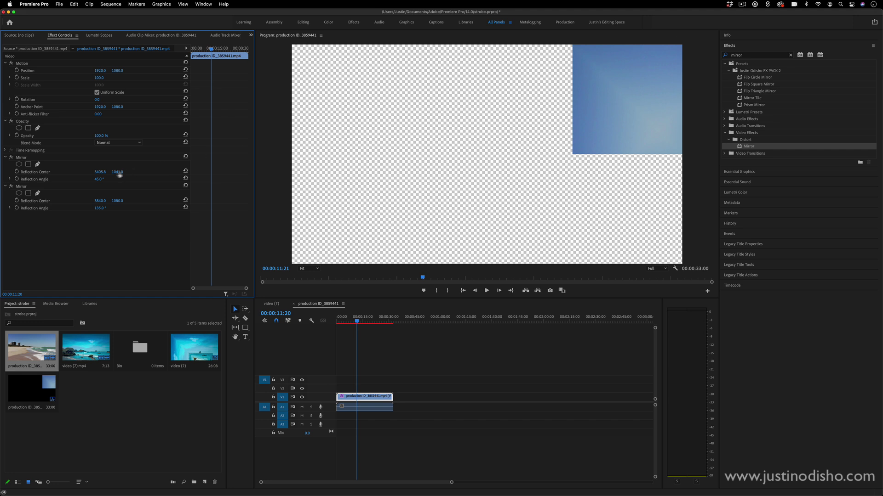
left_click(22, 187)
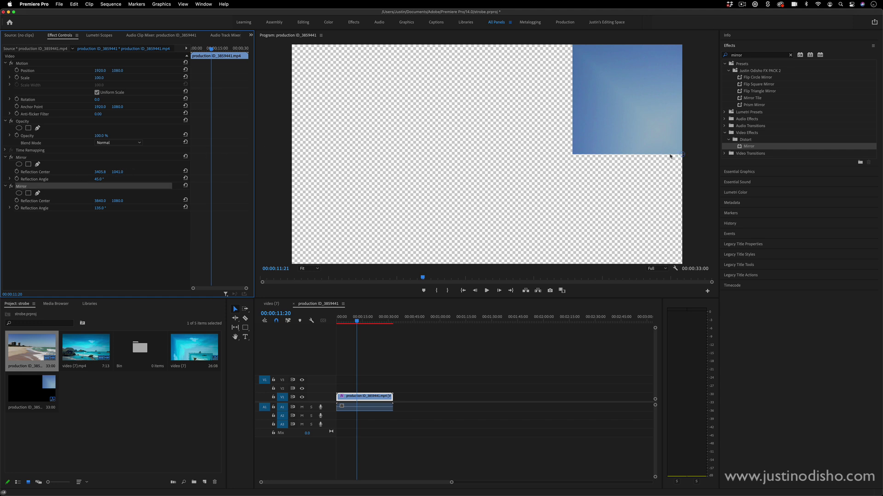
left_click_drag(683, 155, 376, 199)
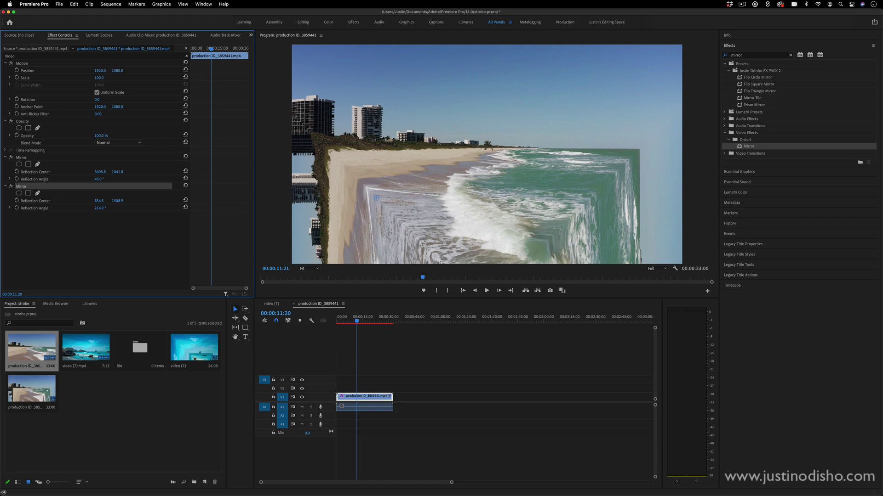
- Set the second Mirror's Reflection Angle to 225° and slide Center X to 538.5
mouse_move(99, 209)
left_mouse_down()
mouse_move(155, 208)
mouse_move(102, 209)
left_mouse_up()
left_click(102, 208)
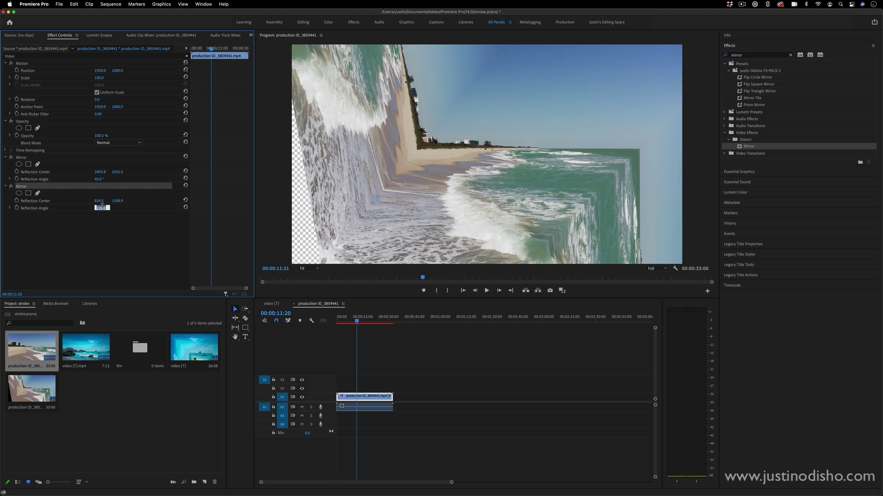
type("225")
key("Return")
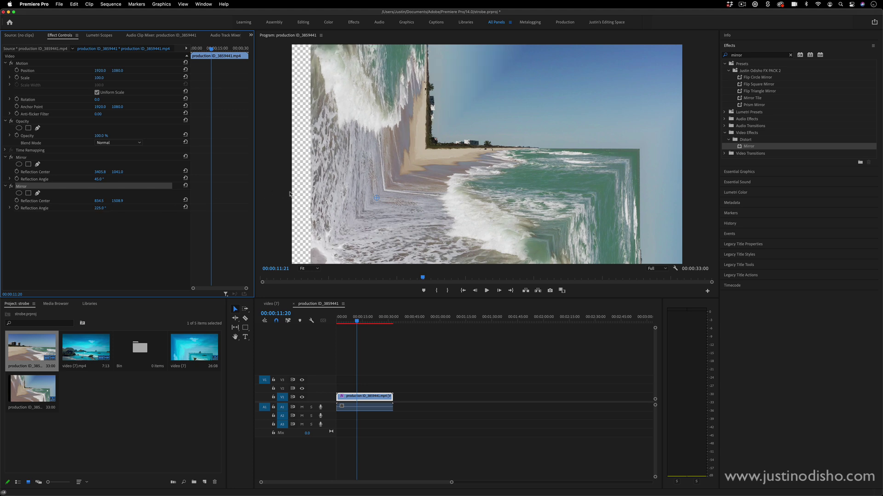
left_click_drag(99, 201, 20, 201)
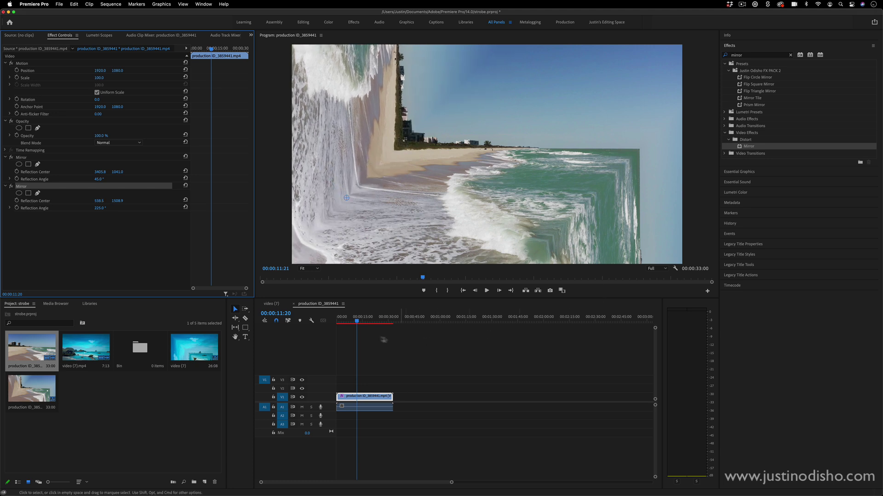
- Review both beach folds, fine-tune the first Mirror's Reflection Angle, then preview the rocky-coast clip
key("space")
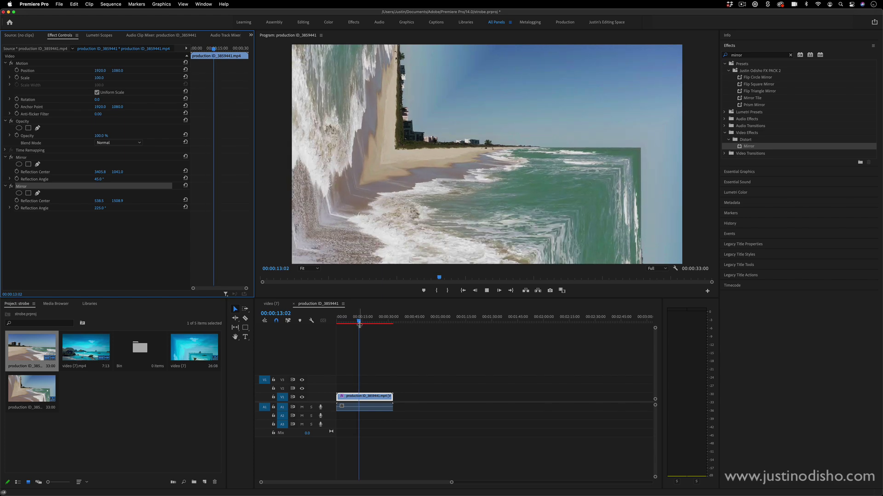
key("space")
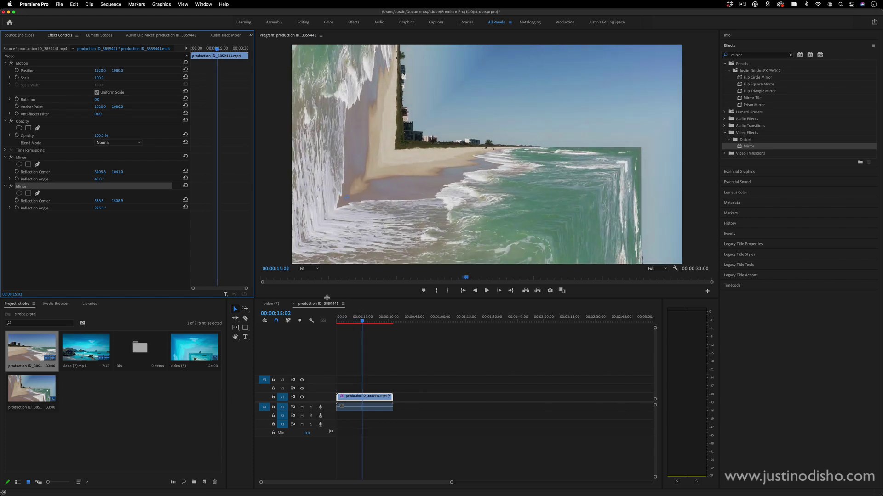
left_click(99, 179)
key("Down")
key("Down")
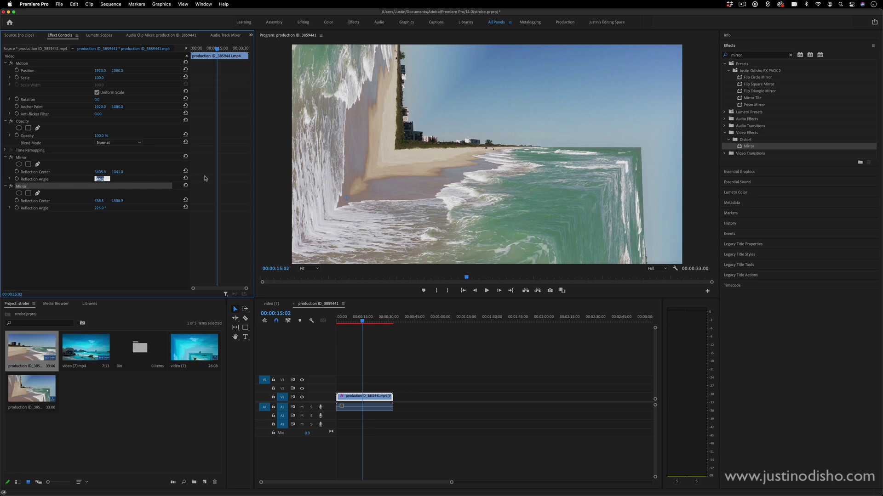
key("Up")
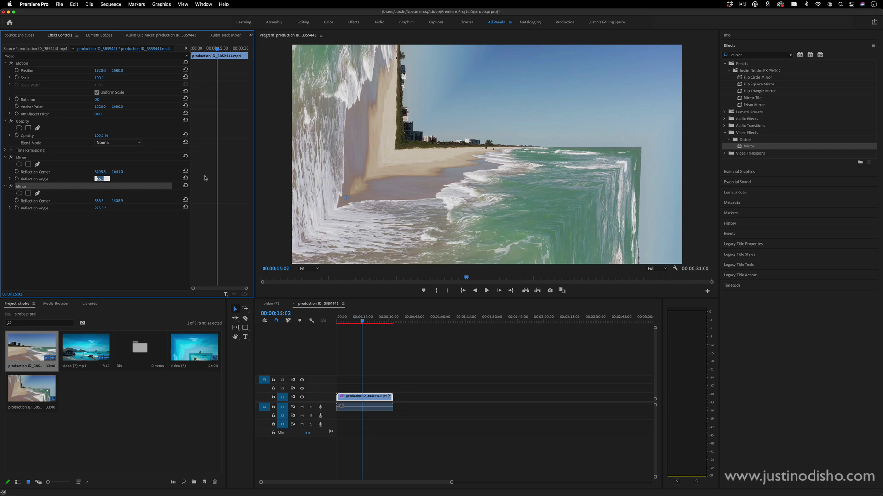
key("Up")
key("Up")
key("Up")
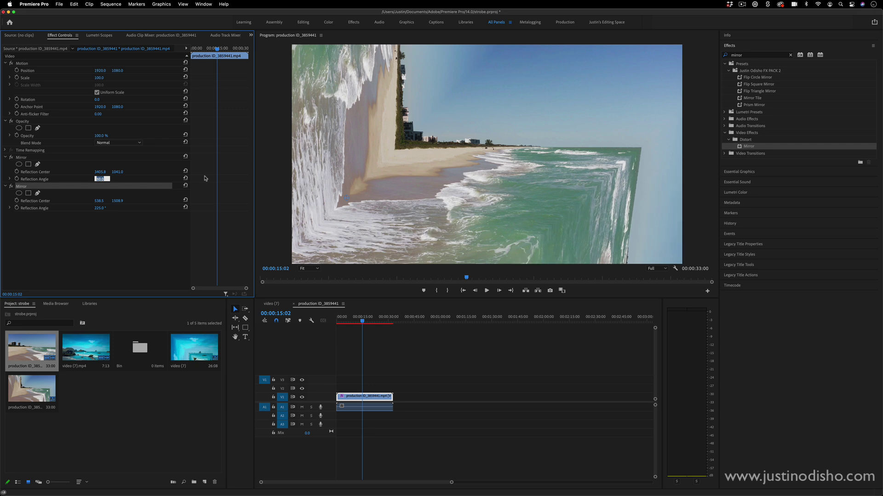
key("Down")
key("Down")
key("Down")
key("Down")
key("Down")
key("Down")
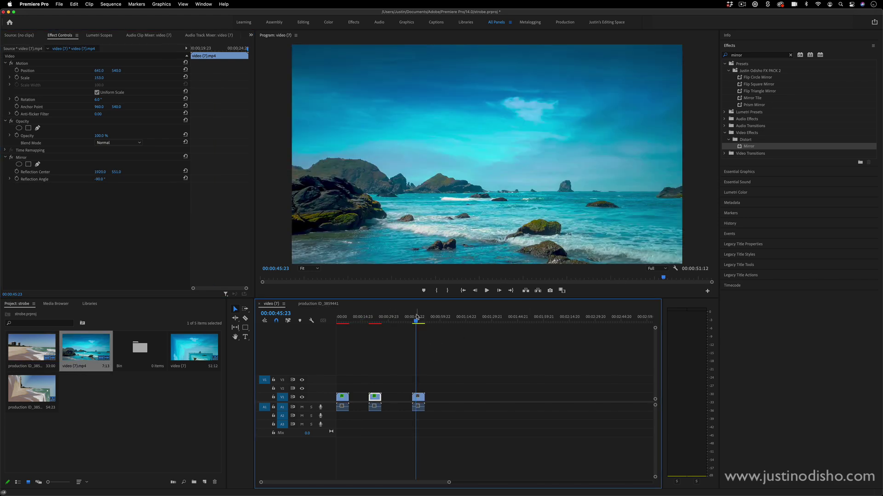
left_click_drag(416, 317, 415, 318)
- Apply Mirror to the rocky-coast clip and set its Reflection Angle to -90°
left_click_drag(737, 151, 418, 397)
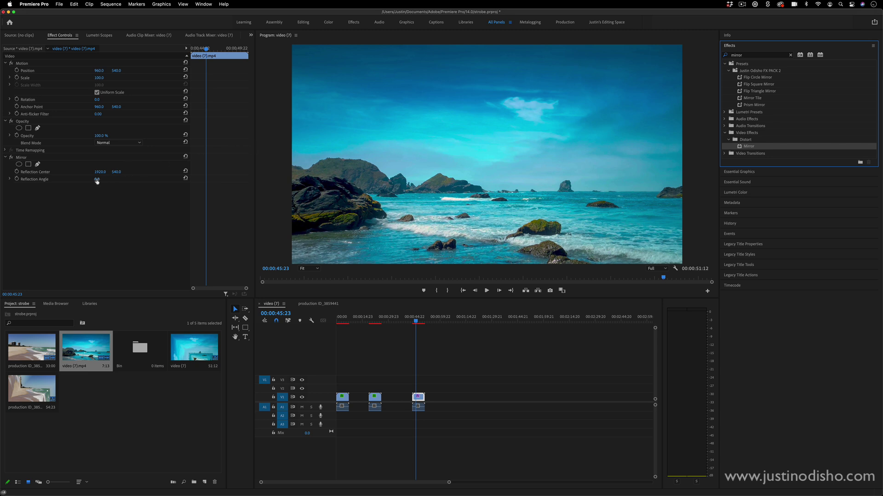
left_click_drag(97, 181, 137, 181)
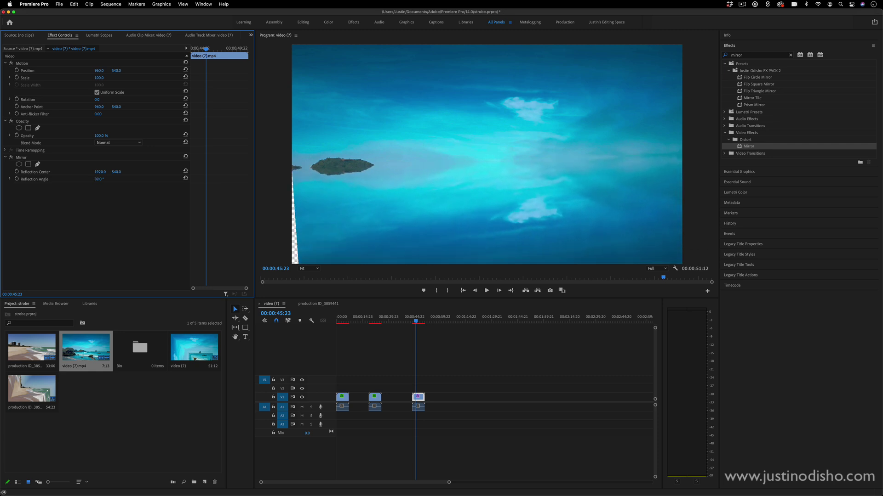
left_click(100, 178)
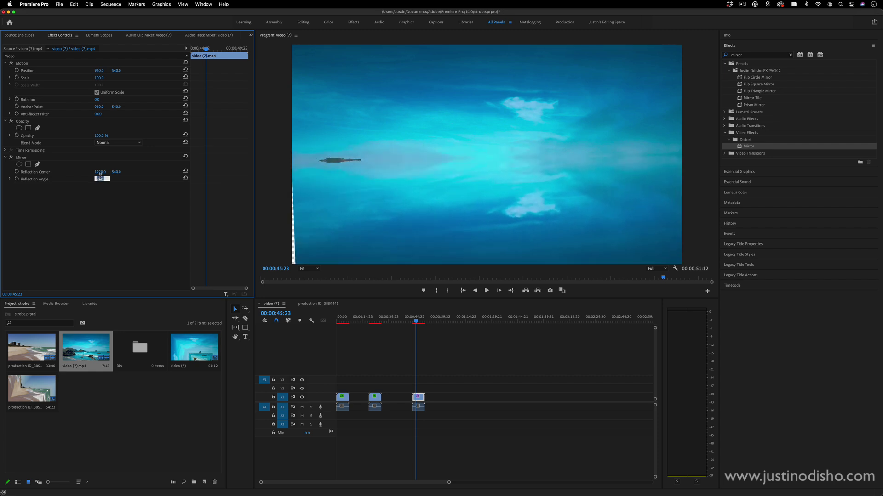
type("90")
key("Return")
left_click_drag(115, 172, 197, 172)
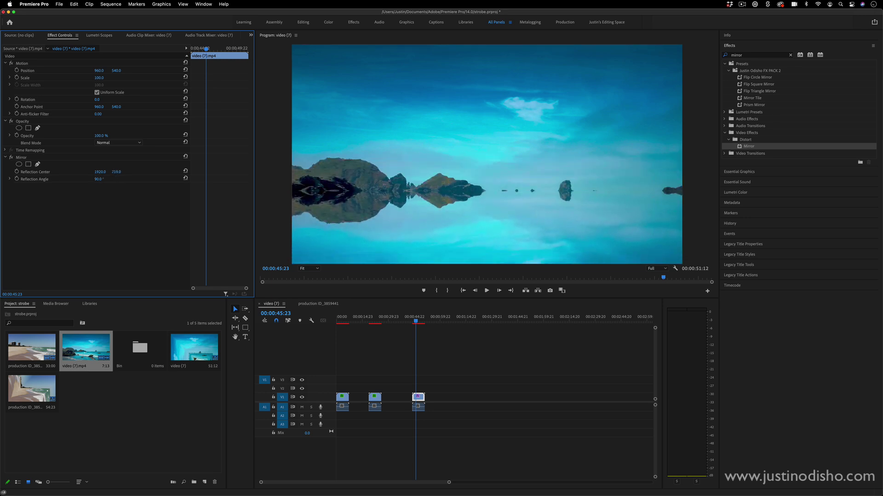
left_click(101, 177)
type("-90")
key("Return")
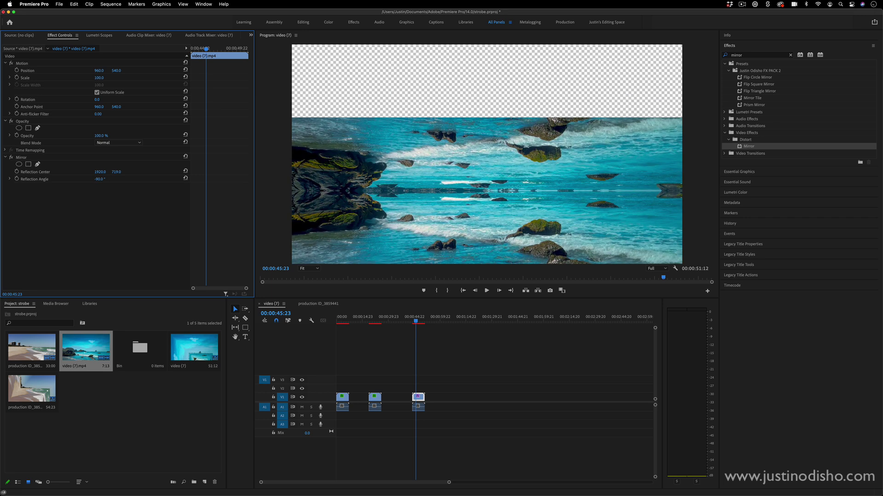
- Adjust the Mirror's Reflection Center Y to about 492 and preview later frames
left_click_drag(117, 172, 0, 172)
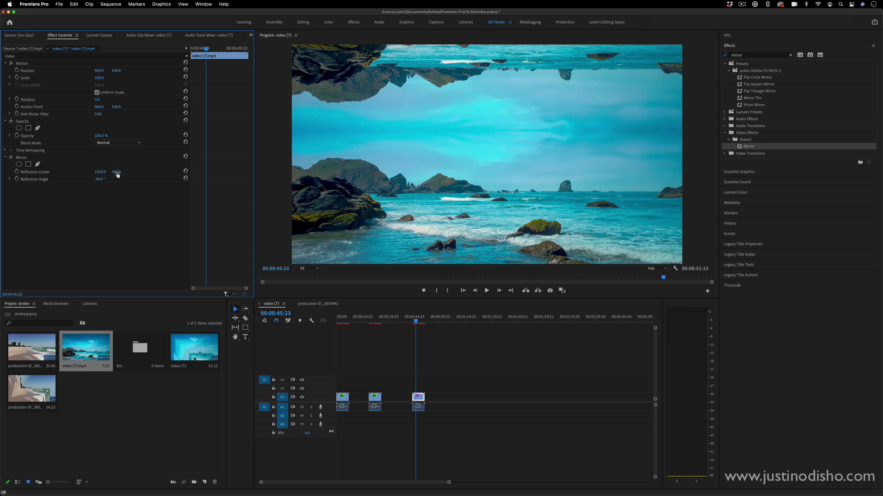
left_click_drag(117, 174, 107, 175)
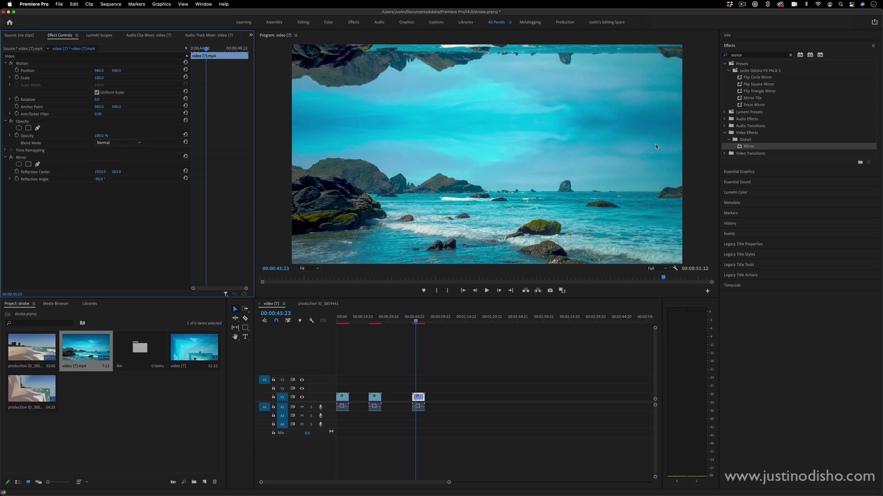
left_click_drag(117, 174, 143, 173)
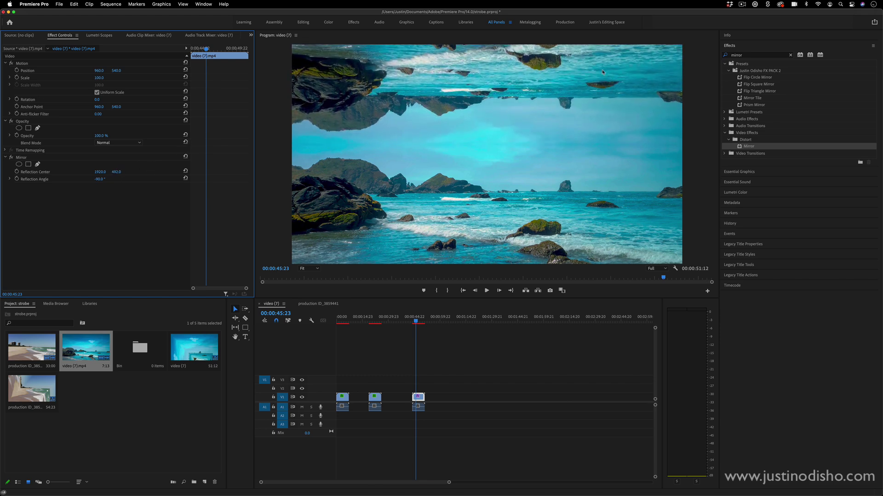
left_click_drag(416, 322, 423, 322)
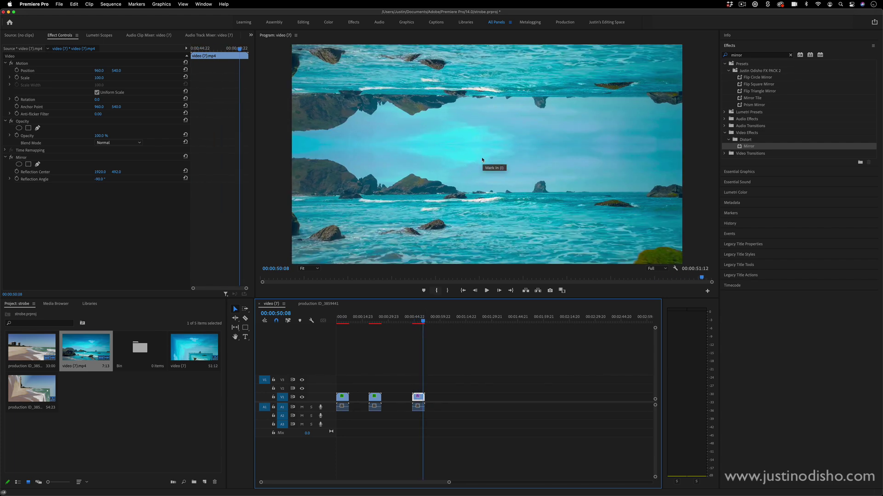
left_click(109, 179)
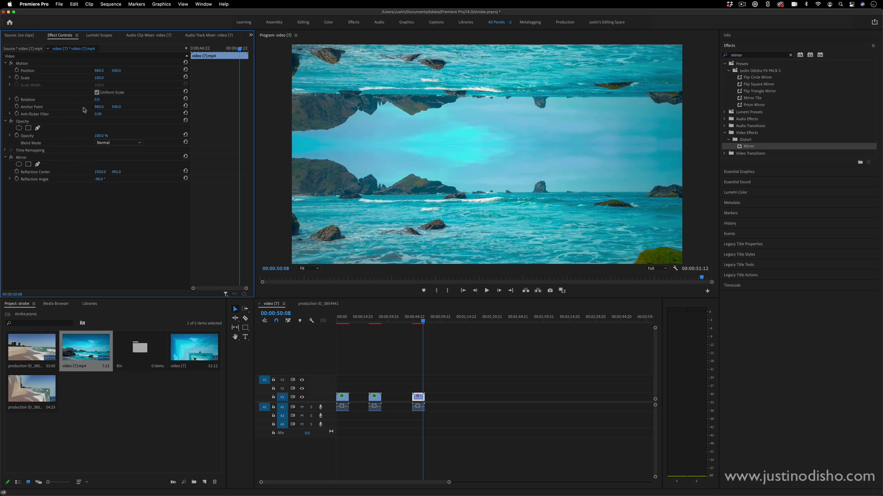
- Rotate the mirrored coast clip 7°, play it back, and nudge its Position slightly lower
left_click_drag(97, 99, 109, 78)
left_click_drag(419, 322, 415, 322)
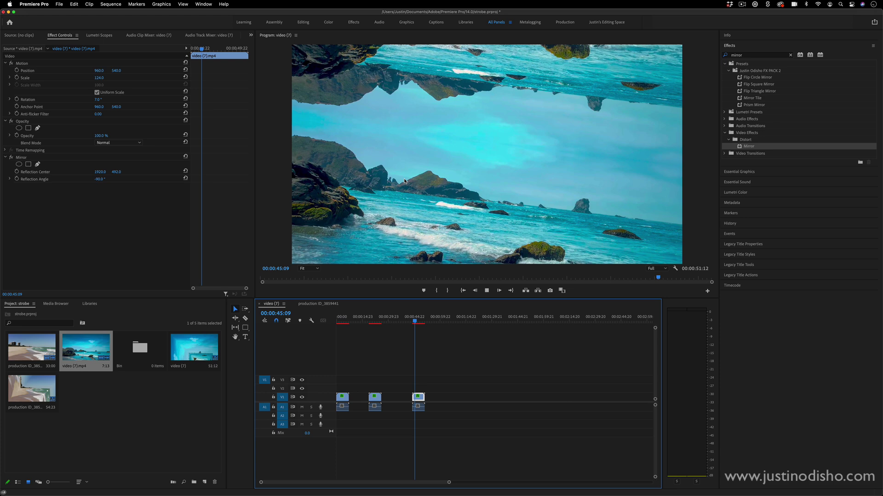
key("space")
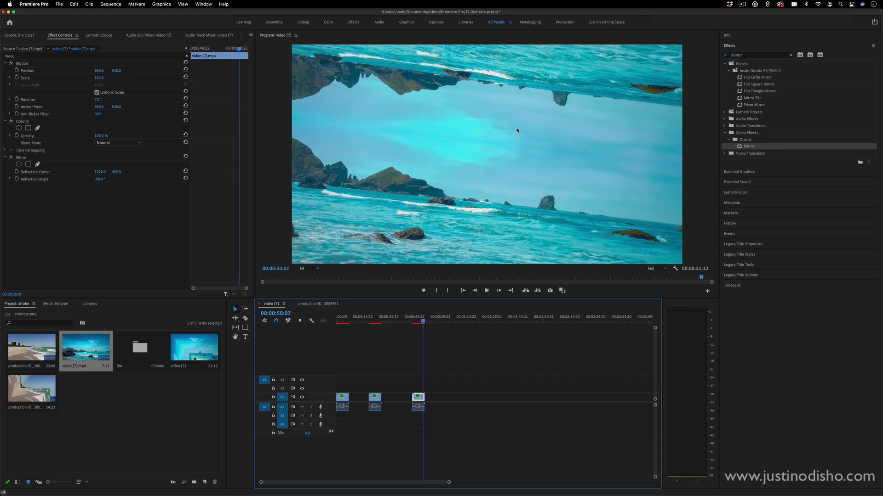
key("space")
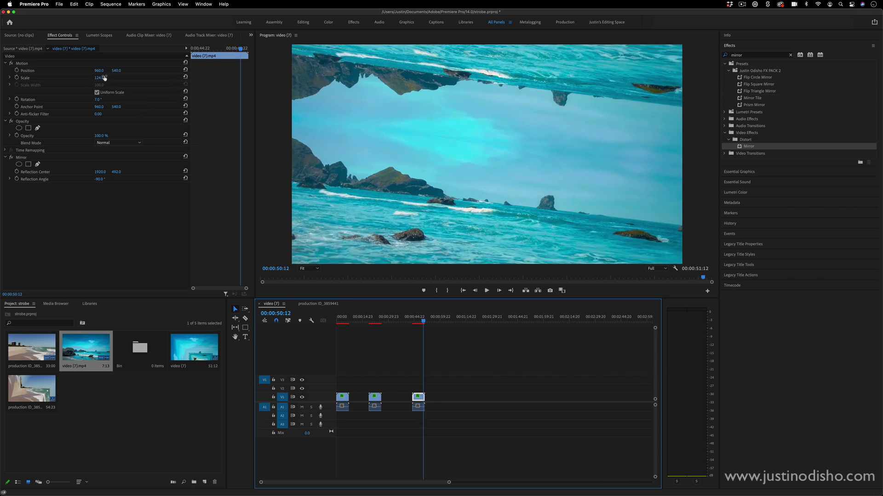
left_click_drag(117, 70, 115, 70)
- Keyframe Position at the clip start, push X to about 1030 later, and play the pan
mouse_move(240, 49)
left_mouse_down()
mouse_move(192, 48)
mouse_move(248, 50)
mouse_move(238, 48)
left_mouse_up()
left_click(17, 70)
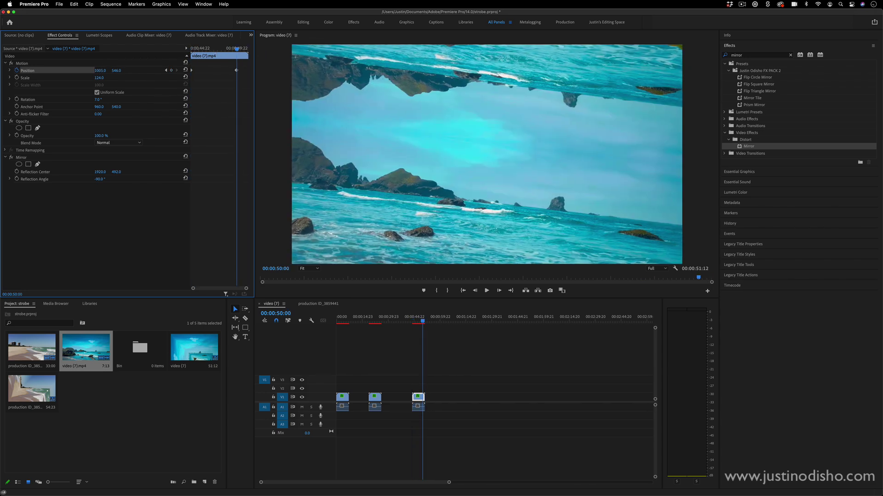
left_click_drag(100, 71, 112, 71)
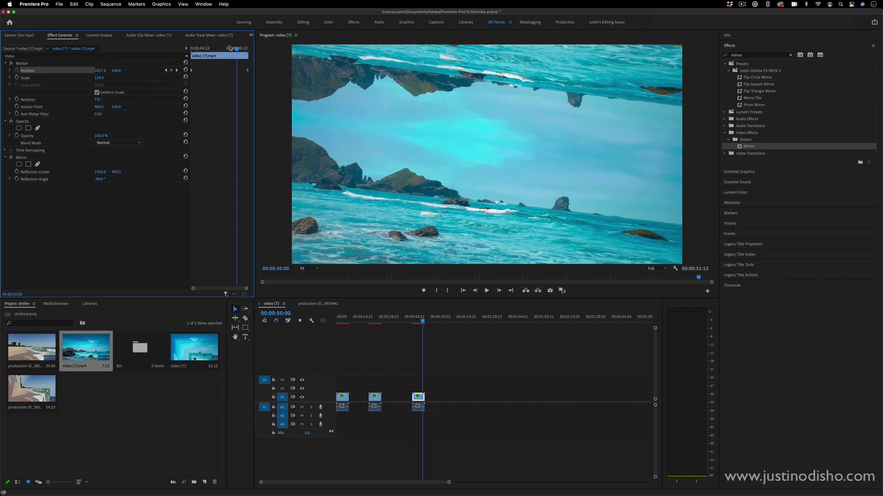
left_click_drag(235, 48, 84, 44)
key("space")
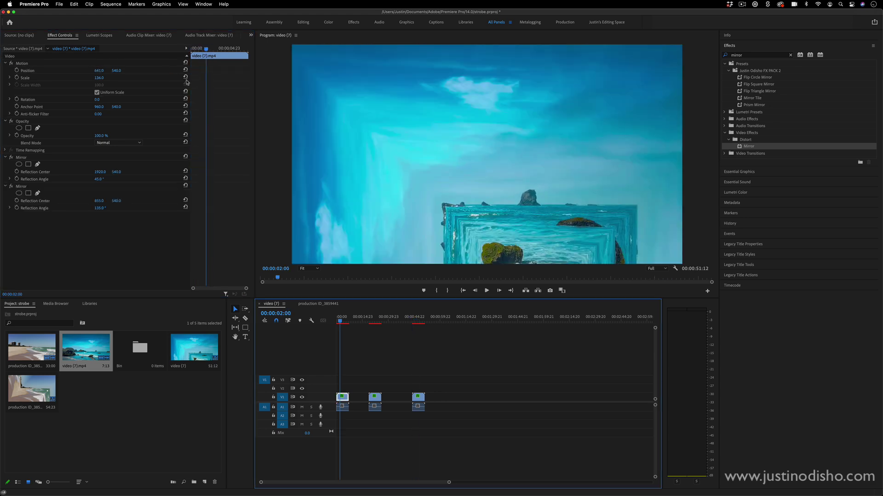
- Reset the first clip's Scale, enlarge it to 139 with Position Y 486, and play from the start
left_click(186, 77)
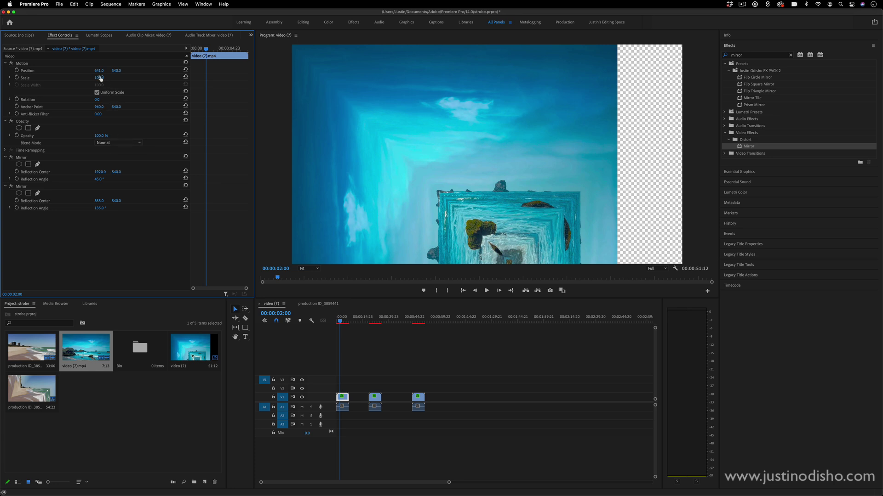
left_click_drag(100, 78, 79, 71)
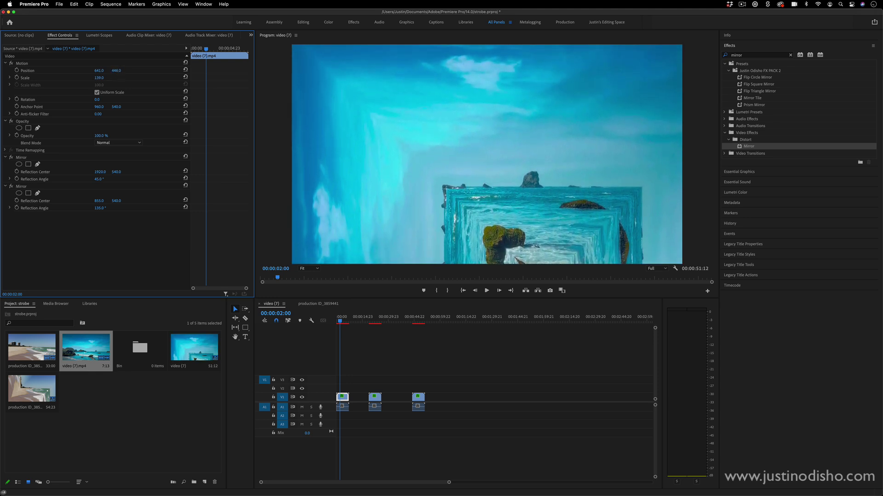
left_click_drag(342, 314, 337, 314)
key("space")
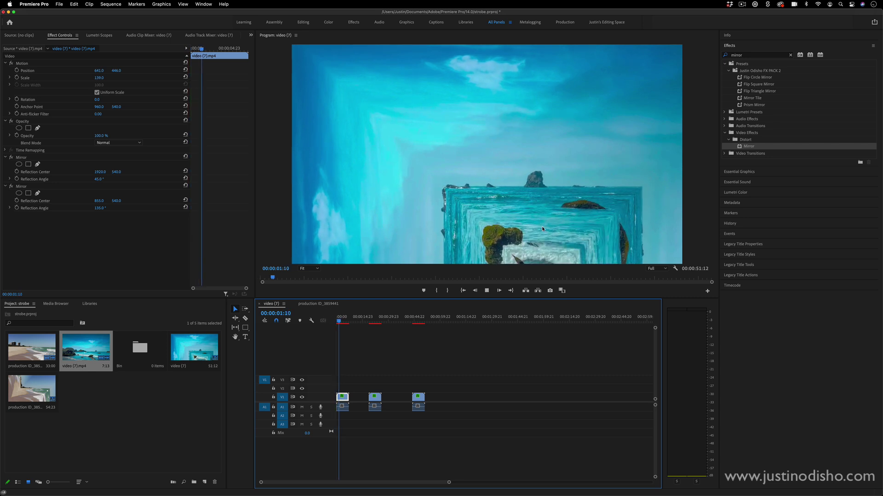
- Apply Horizontal Flip to the third beach clip, set monitor zoom to 75%, and disable the effect
left_click(417, 321)
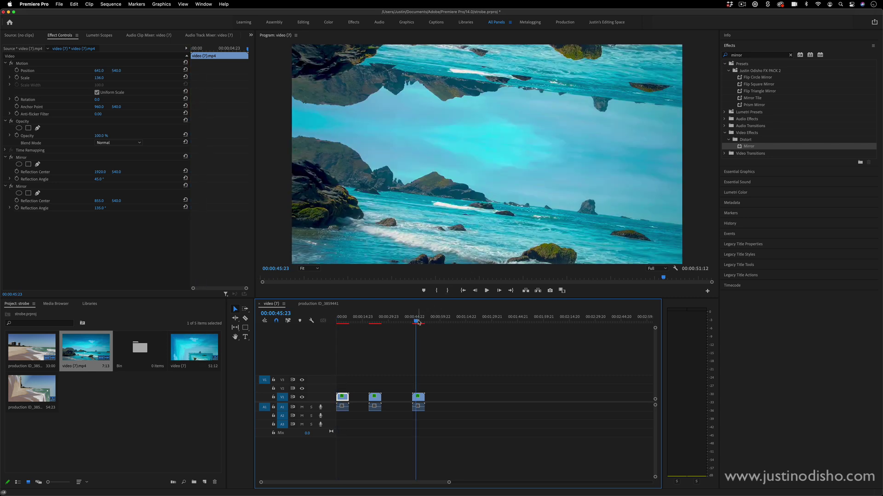
left_click_drag(418, 323, 417, 323)
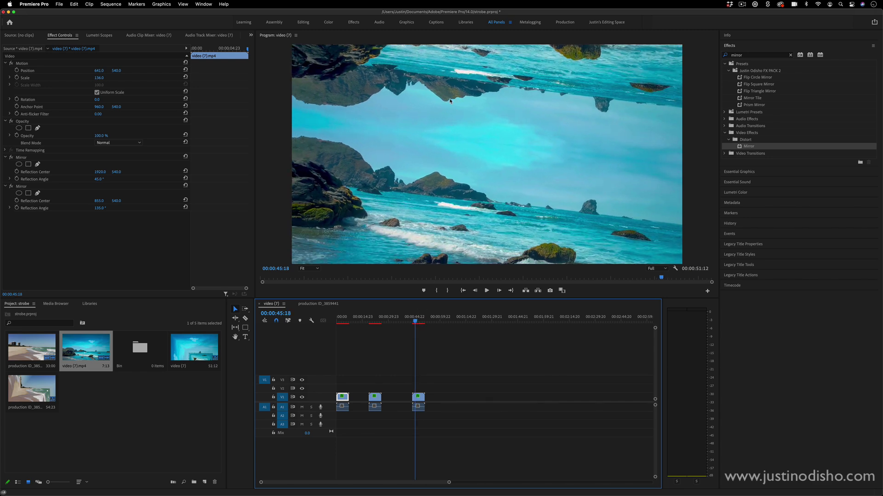
left_click(754, 54)
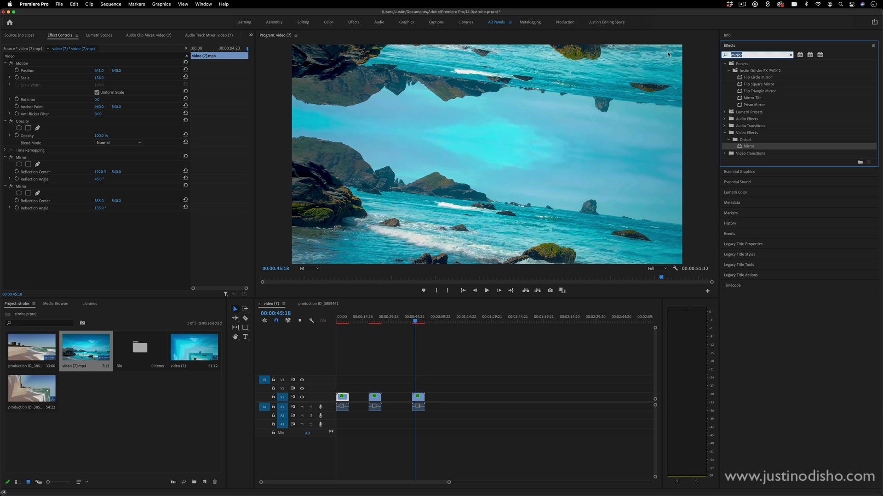
type("flip")
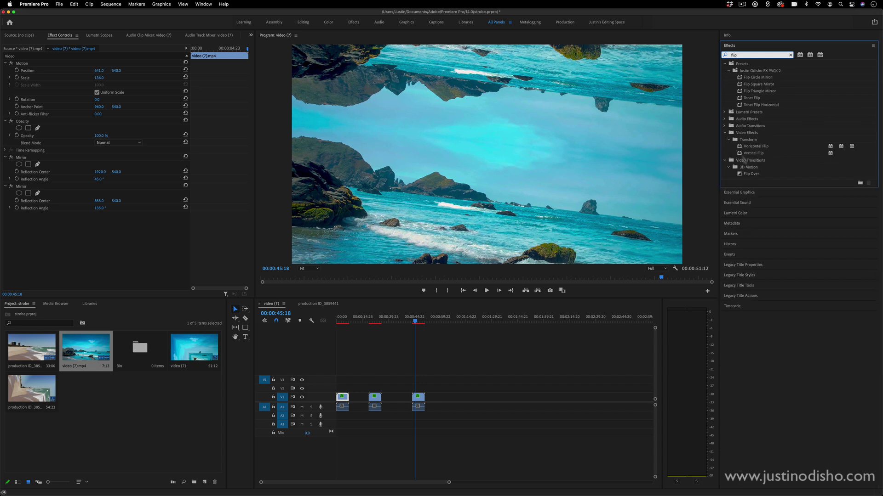
left_click(756, 146)
left_click_drag(764, 147, 418, 397)
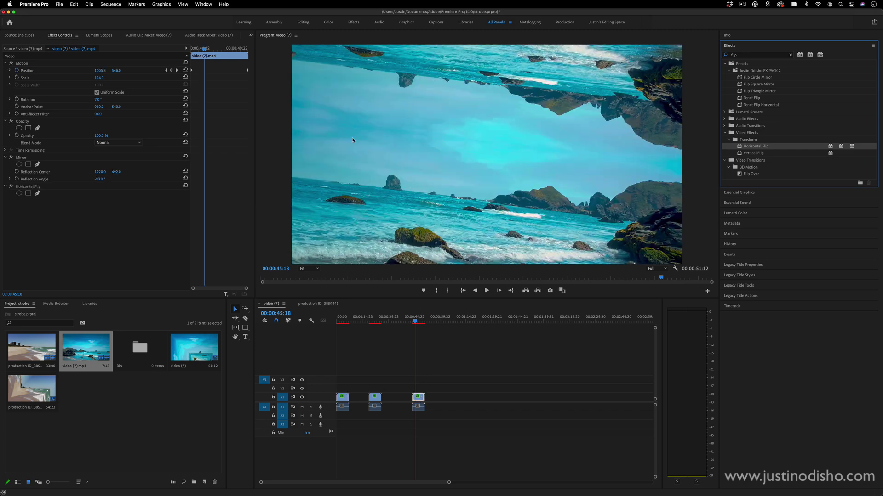
left_click(120, 235)
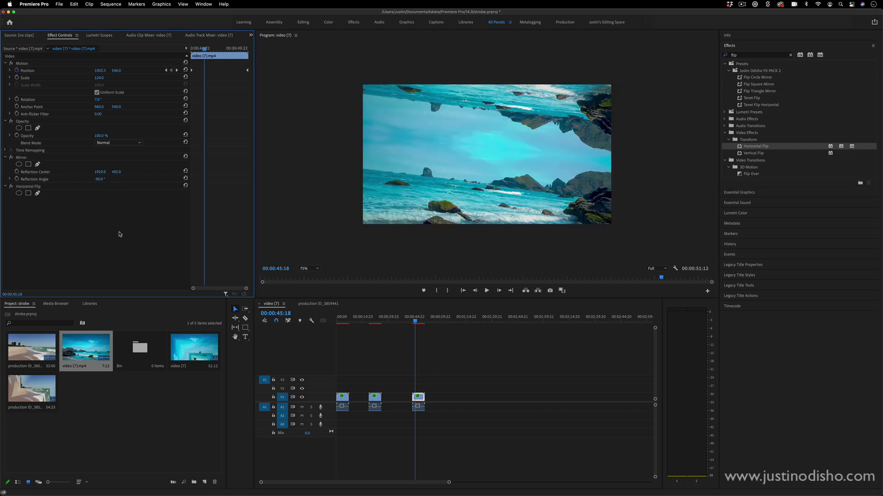
left_click(11, 187)
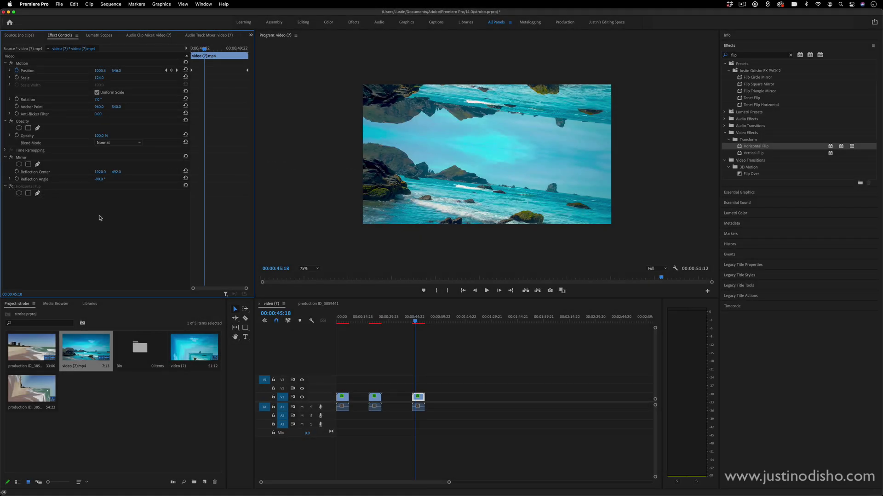
- Draw a slanted four-point mask for Horizontal Flip across the top of the frame
left_click(28, 193)
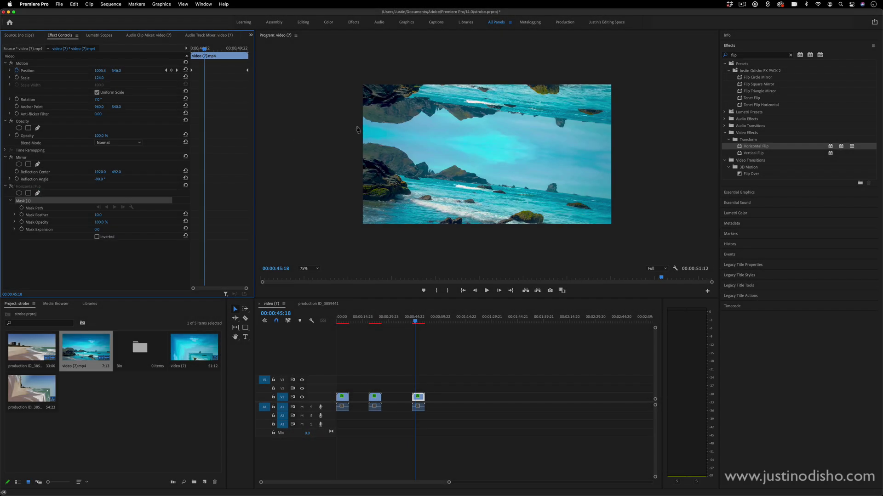
left_click(356, 127)
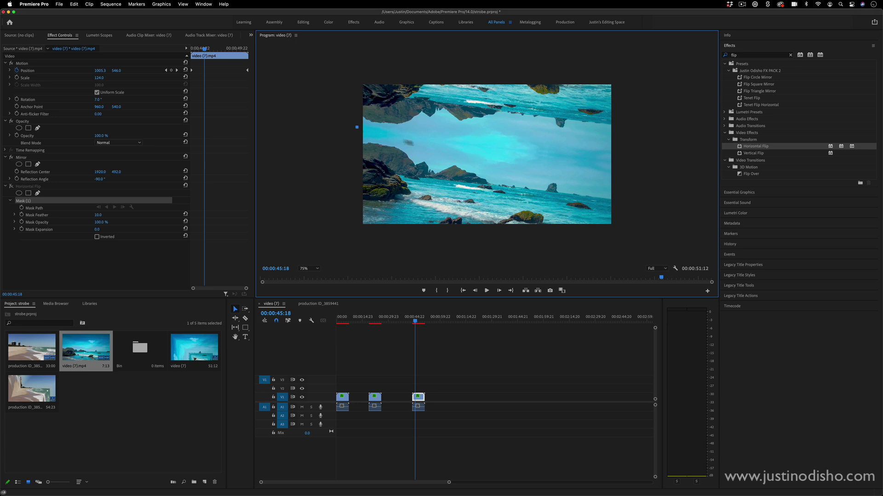
left_click(624, 165)
left_click(624, 70)
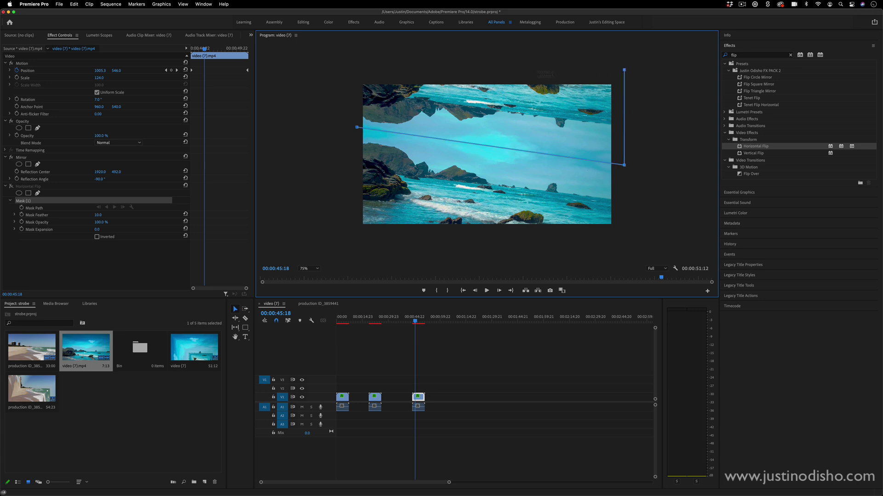
left_click(351, 58)
left_click(357, 127)
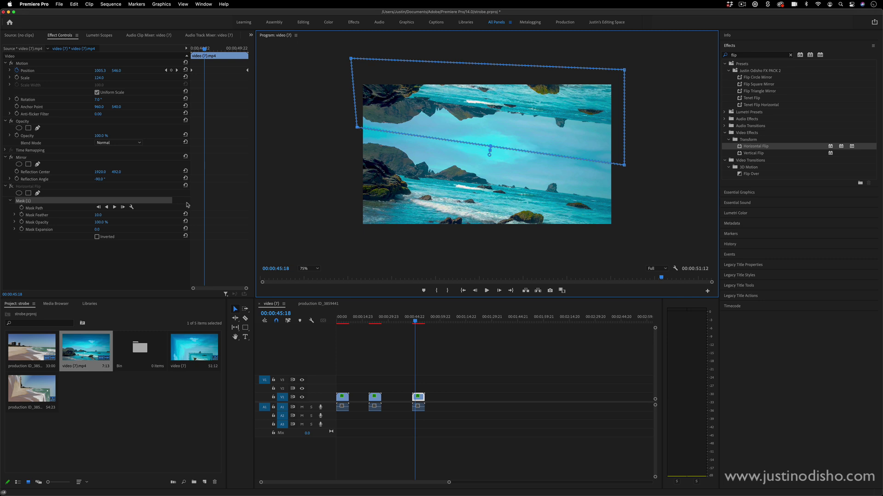
left_click(122, 261)
- Re-enable the Horizontal Flip and raise Mask Expansion to 2.0, then scrub to check
left_click(11, 186)
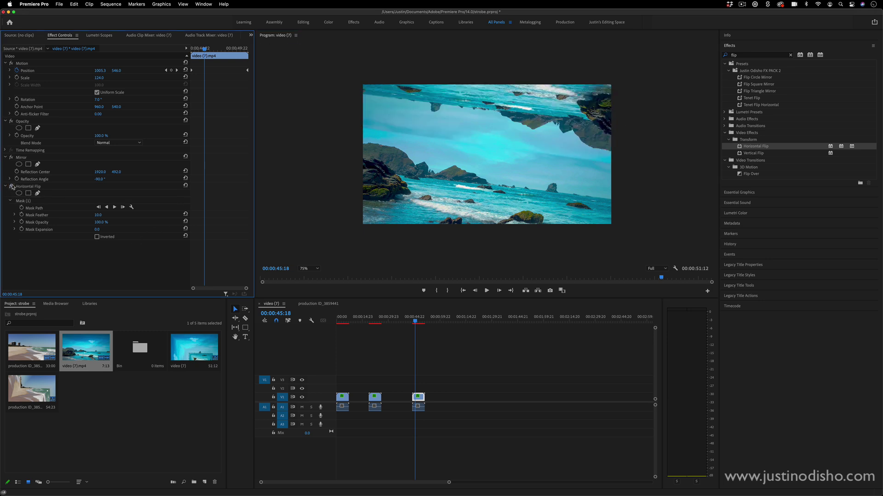
left_click(11, 186)
left_click(11, 186)
mouse_move(97, 230)
left_mouse_down()
mouse_move(108, 230)
mouse_move(85, 229)
left_mouse_up()
left_click_drag(415, 320, 414, 321)
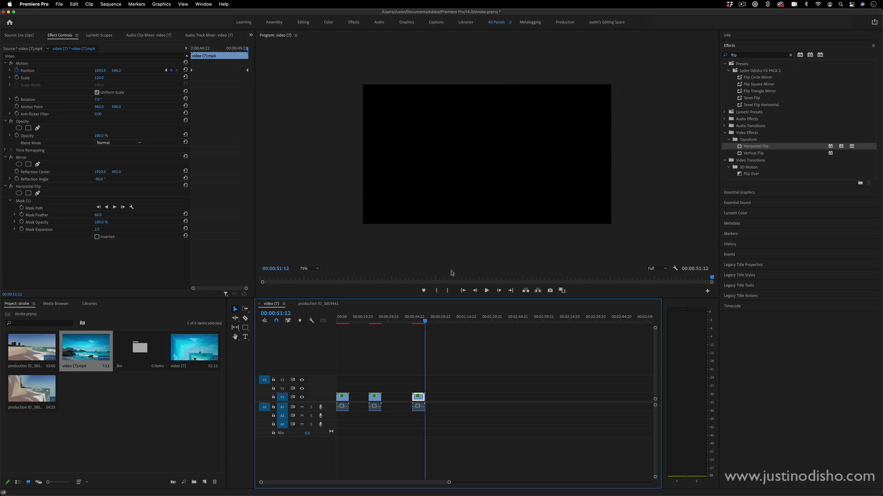
- Lower the 00:00:46:19 Position keyframe to 1010.7, 587.0 and reduce Rotation to 4.0°
left_click(417, 322)
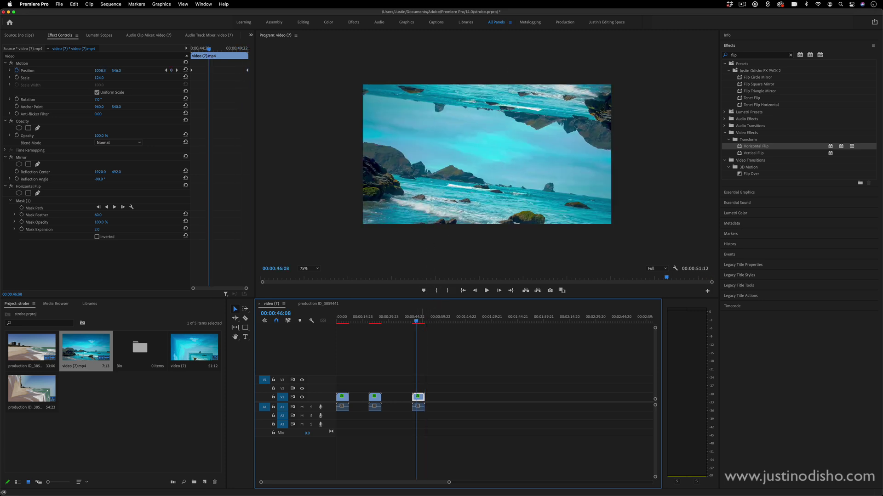
key("space")
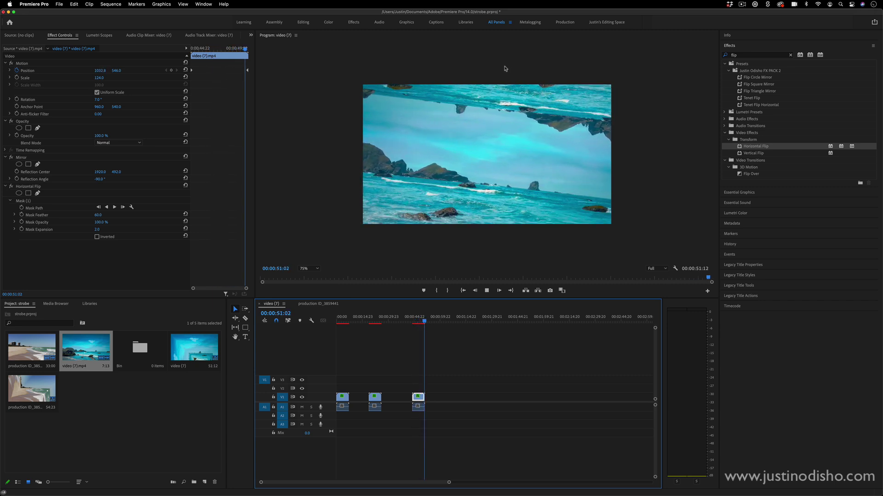
left_click(415, 320)
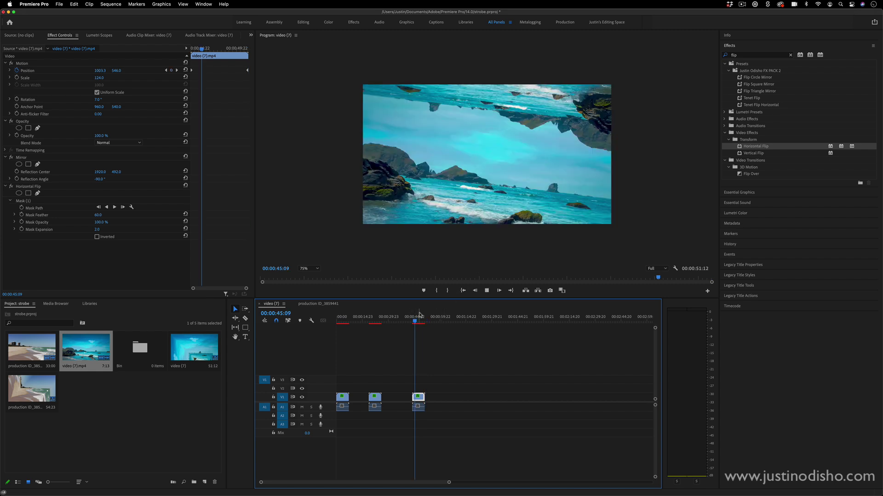
key("space")
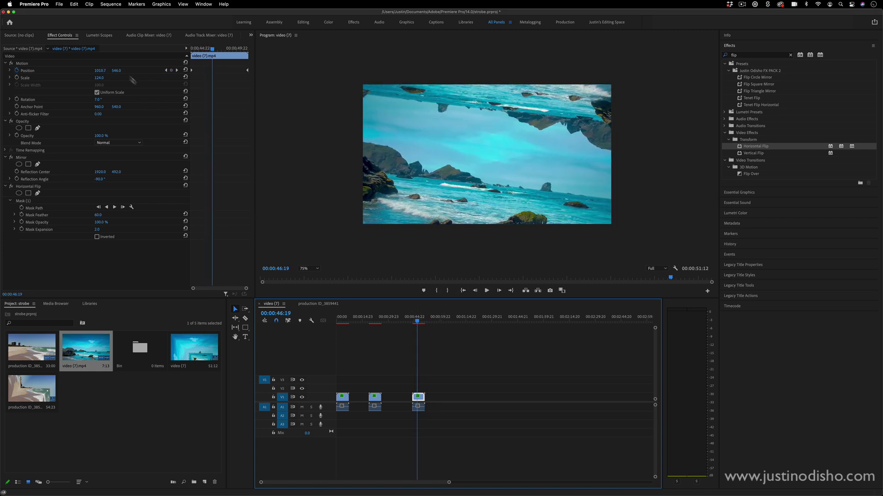
left_click_drag(119, 70, 116, 71)
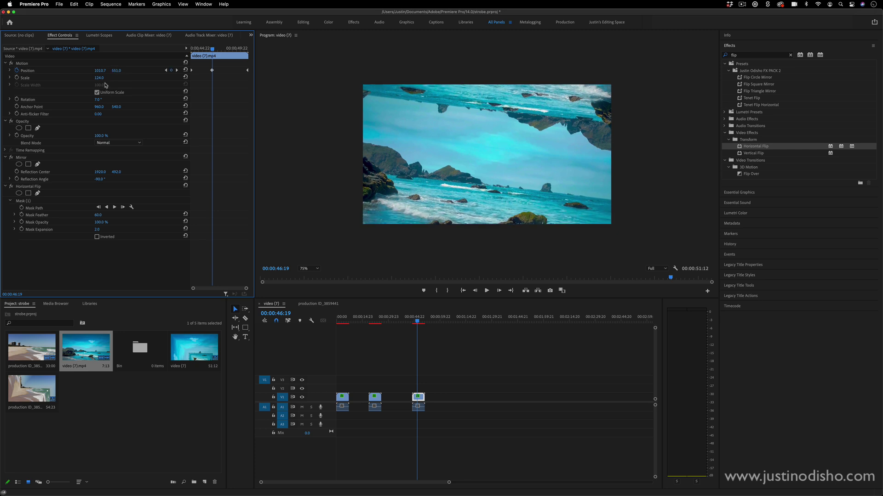
left_click_drag(99, 100, 95, 100)
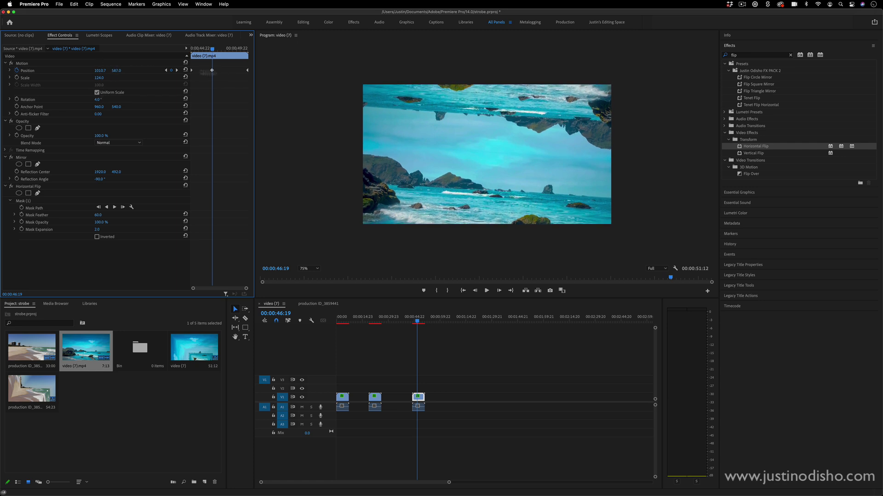
left_click(413, 321)
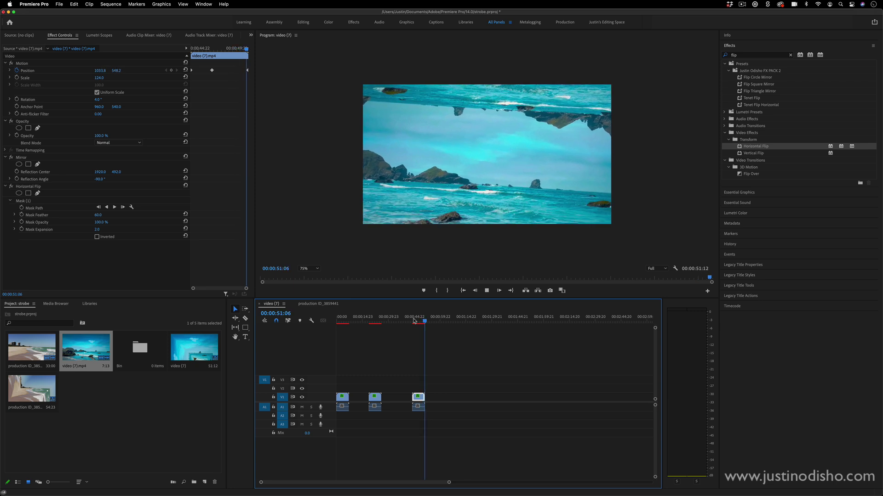
left_click_drag(424, 326, 418, 324)
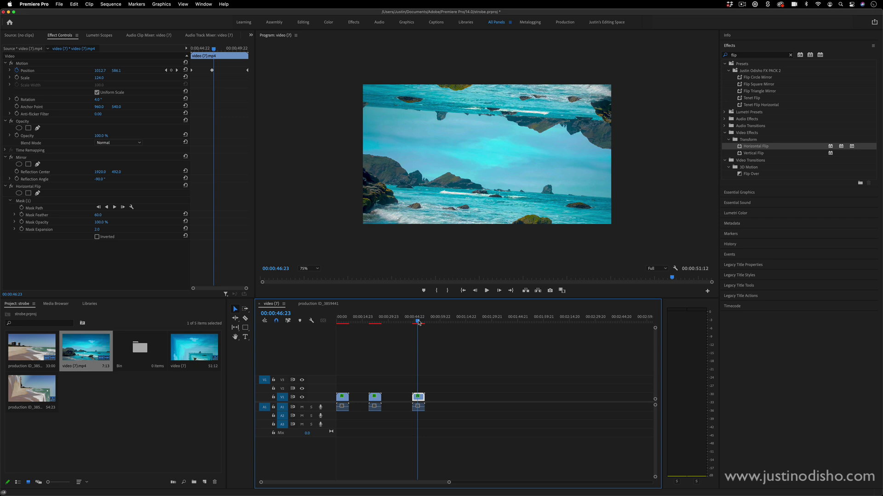
left_click_drag(418, 324, 324, 321)
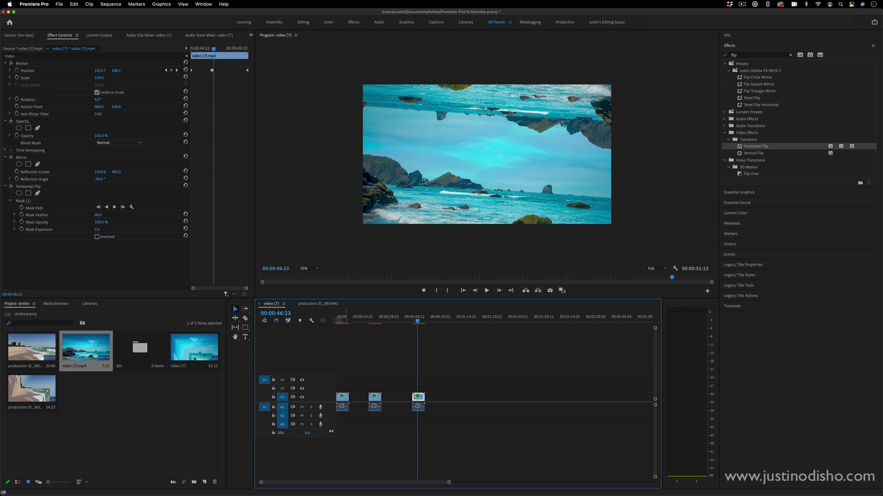